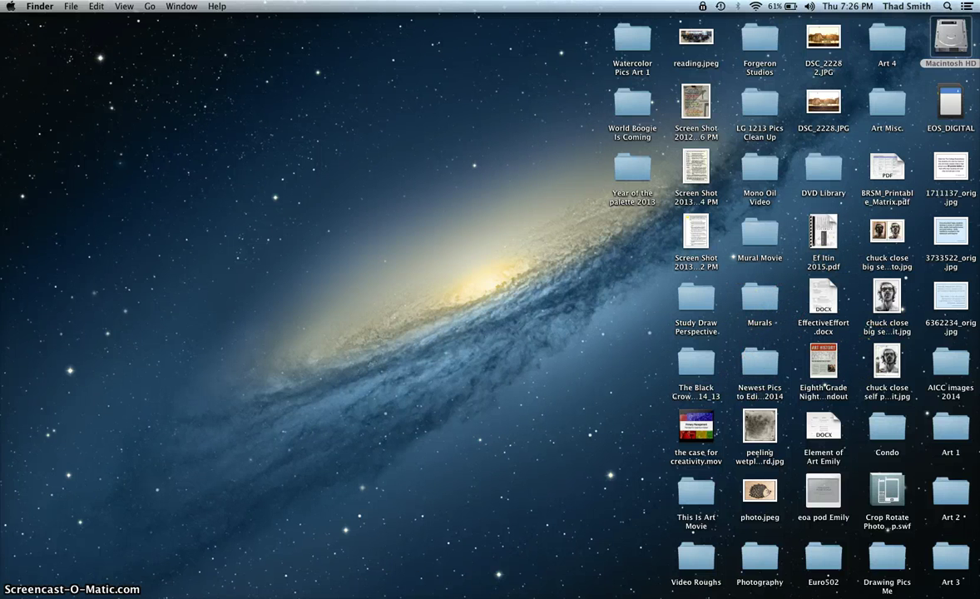
# Bring up the Spotlight search field over the Finder desktop
pyautogui.moveTo(749, 595)
# Launch Adobe Photoshop CS5.1 by searching 'pho' in Spotlight
pyautogui.press('super+space')
pyautogui.write('pho')
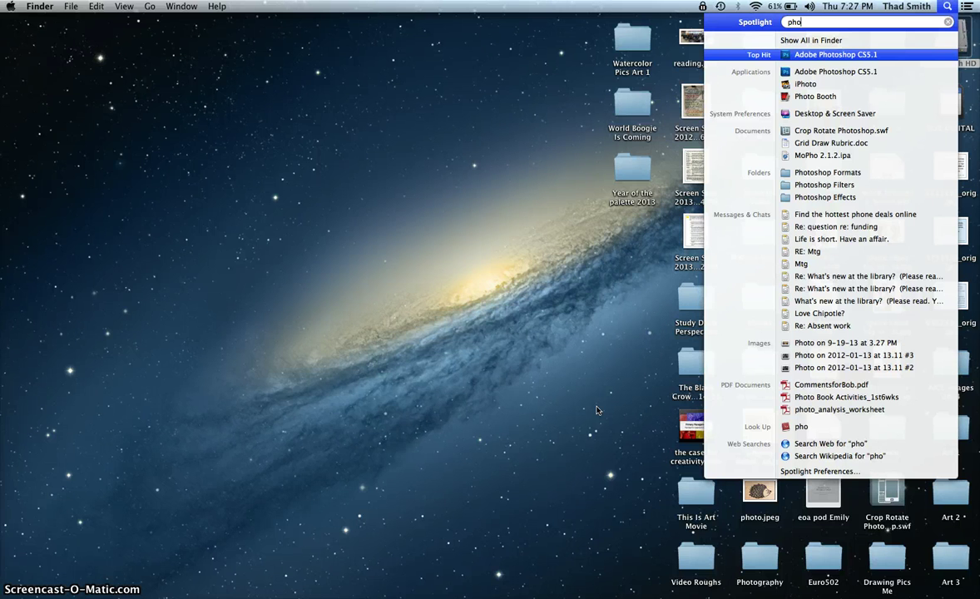
pyautogui.press('Return')
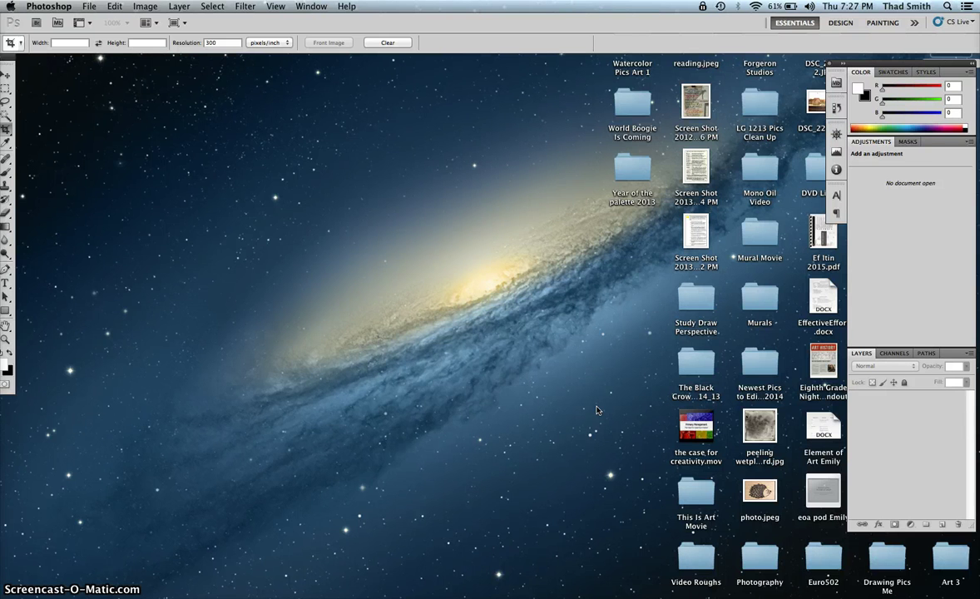
# In the Open dialog, browse to EOS_DIGITAL > DCIM > 100CANON
pyautogui.press('super+o')
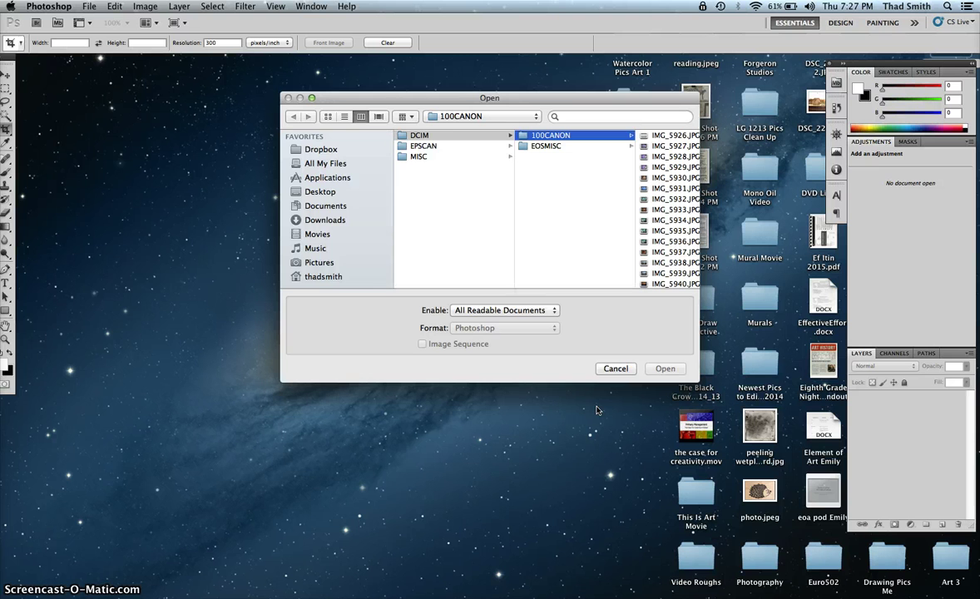
pyautogui.scroll(-3, 354, 262)
pyautogui.click(332, 235)
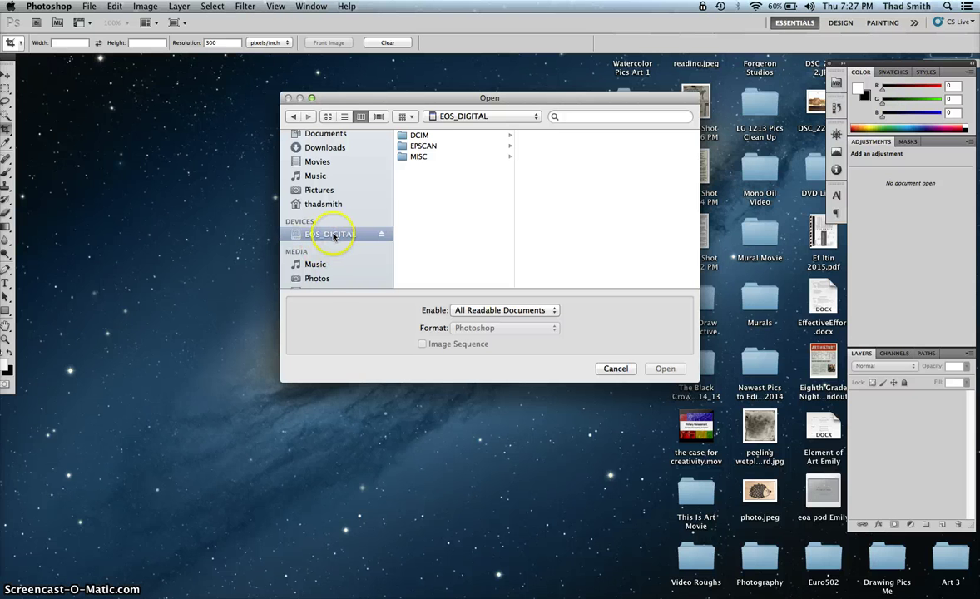
pyautogui.click(435, 135)
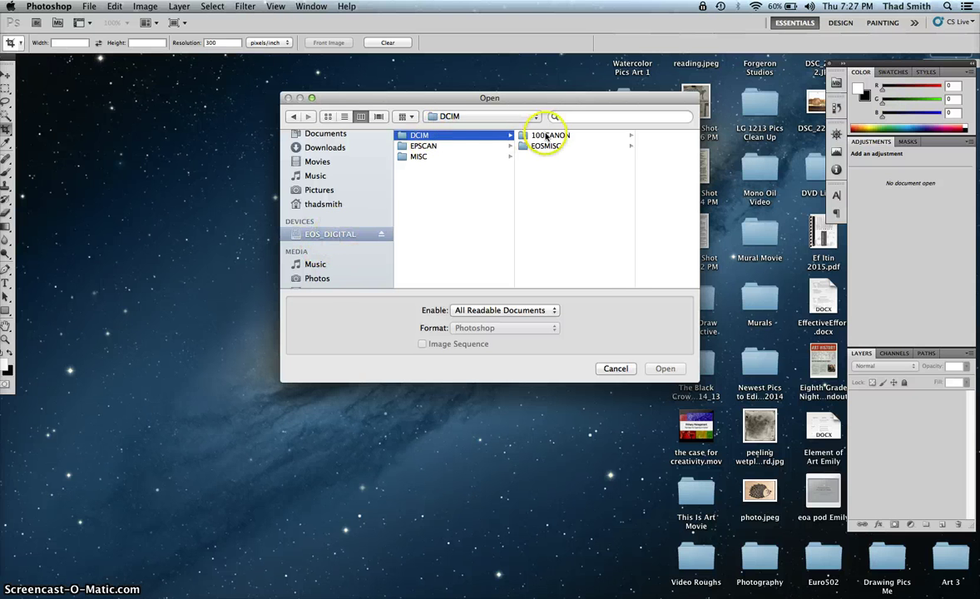
pyautogui.click(545, 135)
# Preview the photos and open IMG_6241.JPG, the portrait painting
pyautogui.scroll(-20, 626, 173)
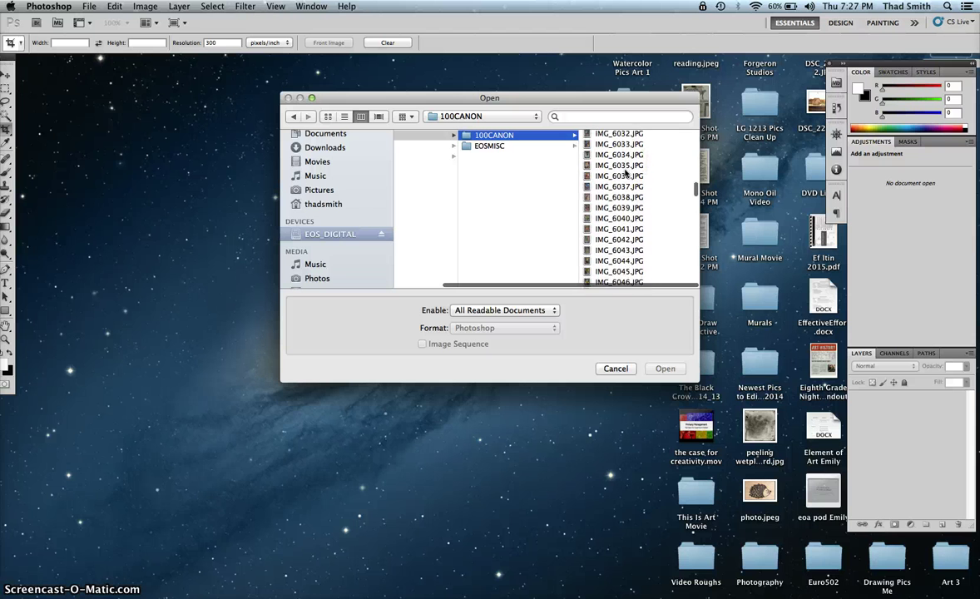
pyautogui.scroll(-20, 626, 173)
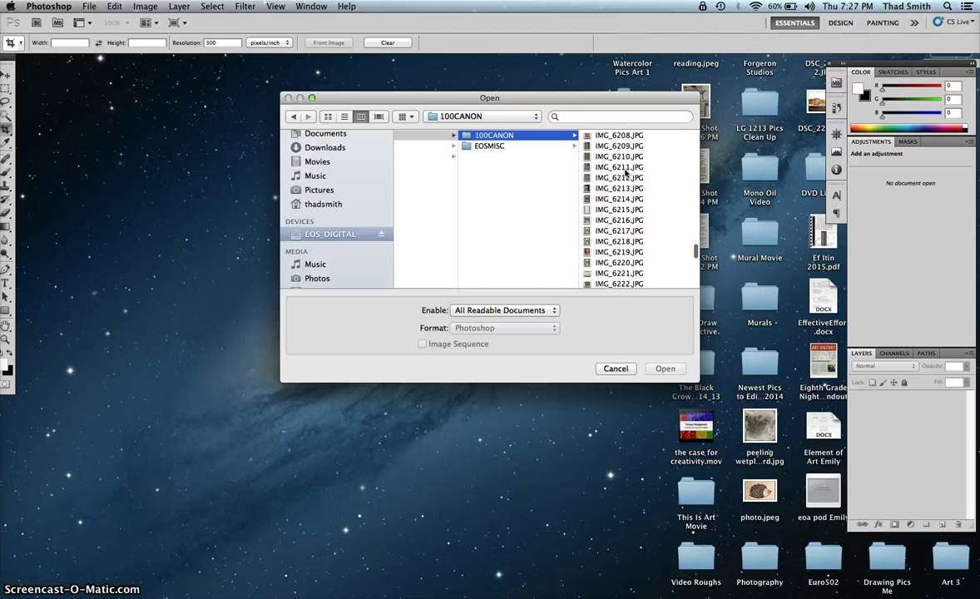
pyautogui.scroll(-2, 626, 172)
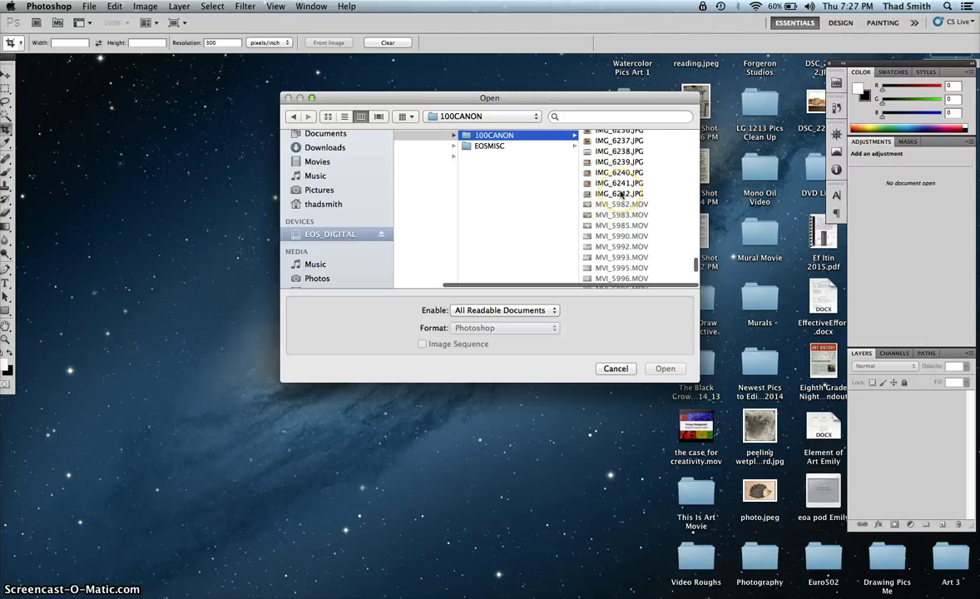
pyautogui.scroll(3, 621, 194)
pyautogui.scroll(-5, 621, 194)
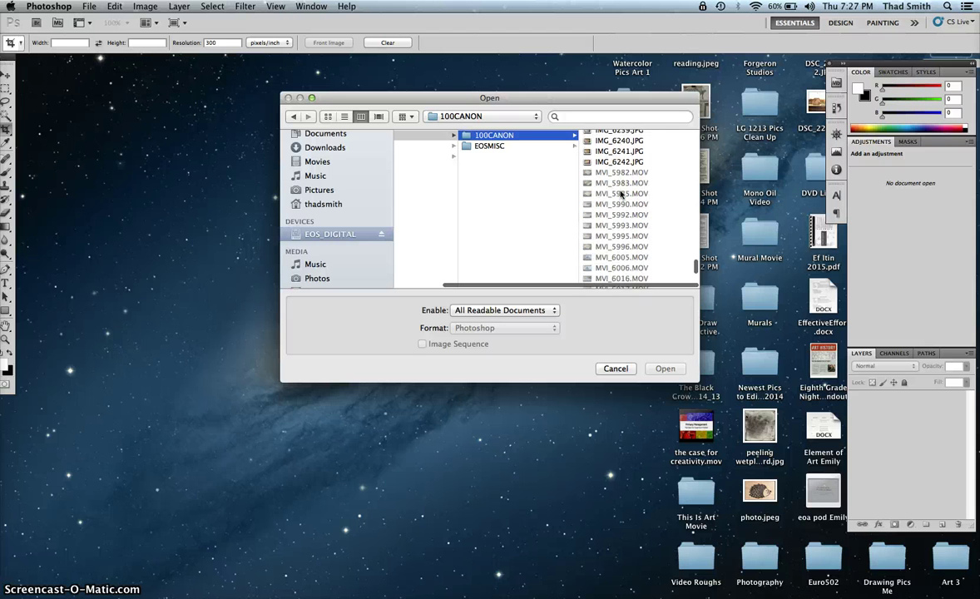
pyautogui.scroll(2, 631, 164)
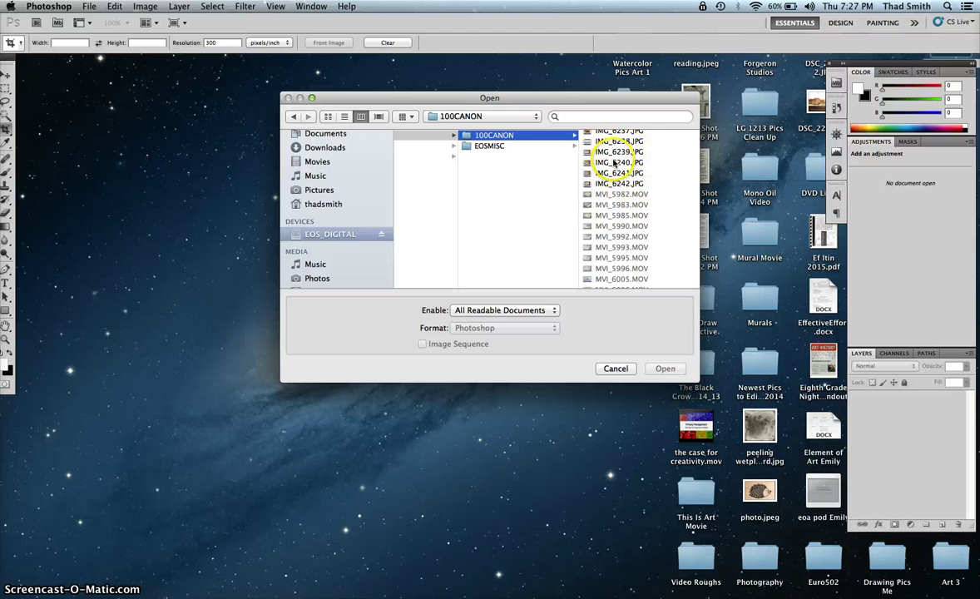
pyautogui.click(614, 163)
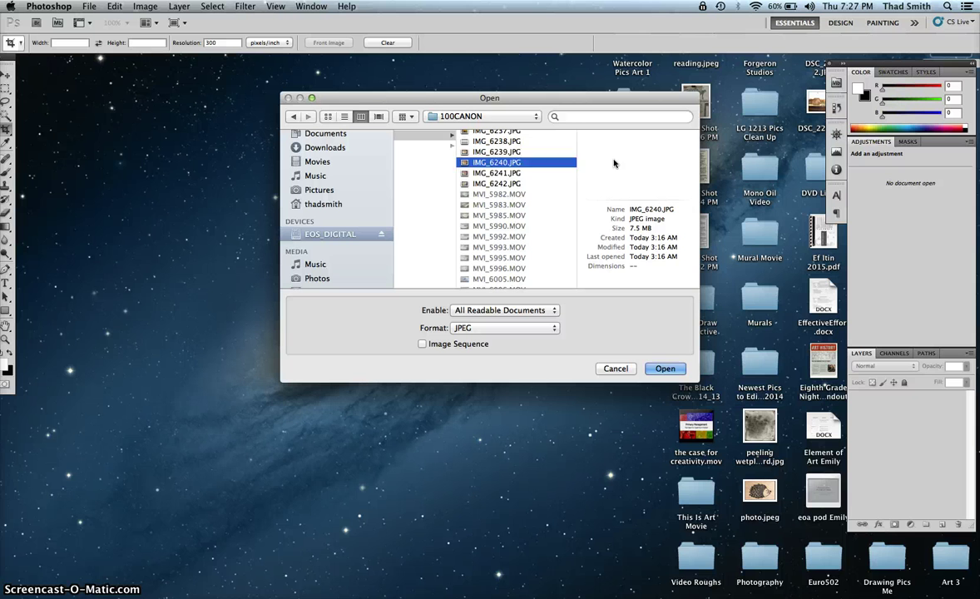
pyautogui.press('Down')
pyautogui.press('Down')
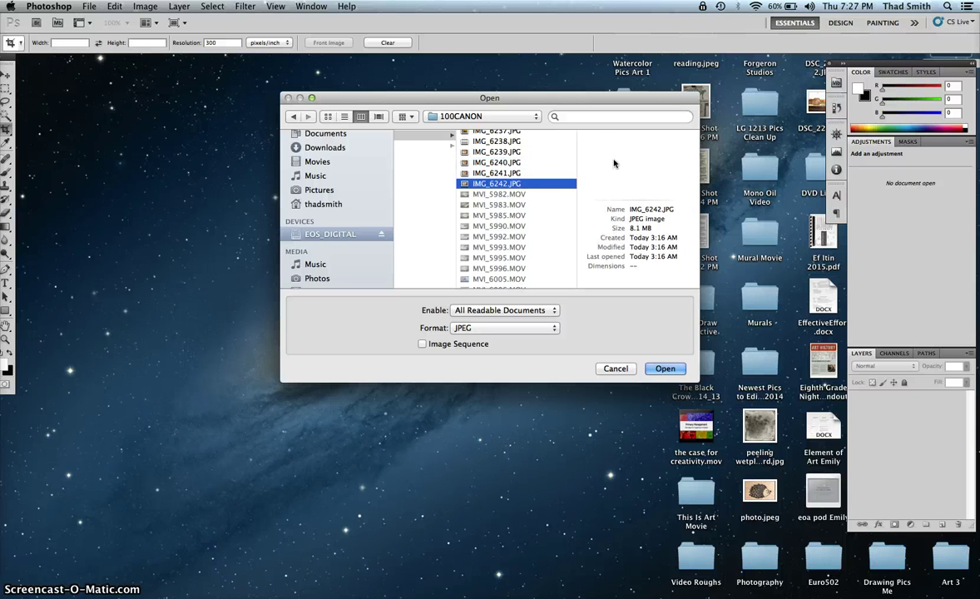
pyautogui.click(497, 173)
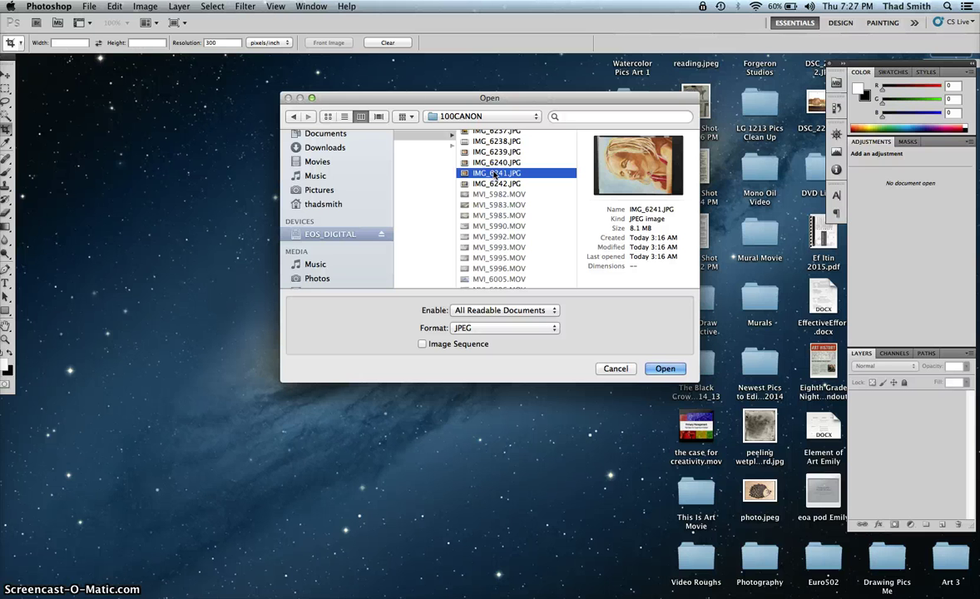
pyautogui.click(668, 368)
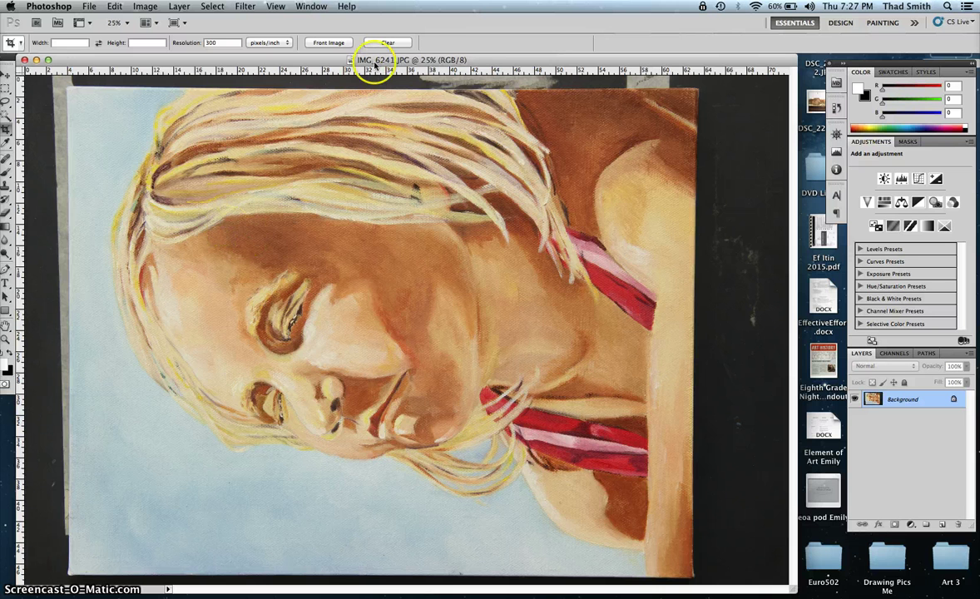
# Switch briefly to the Clone Stamp tool, then back to the Crop tool
pyautogui.press('s')
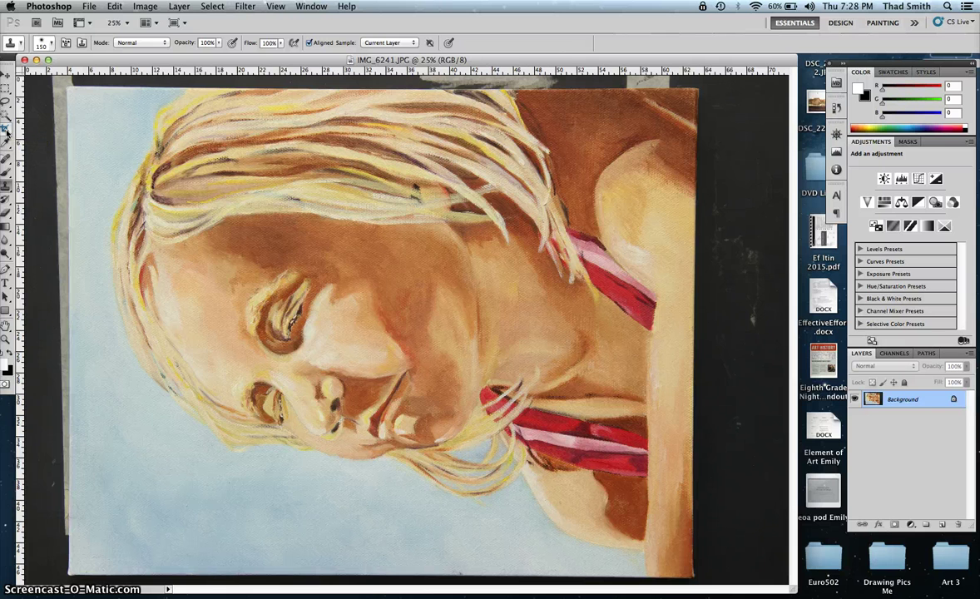
pyautogui.click(107, 112)
pyautogui.press('c')
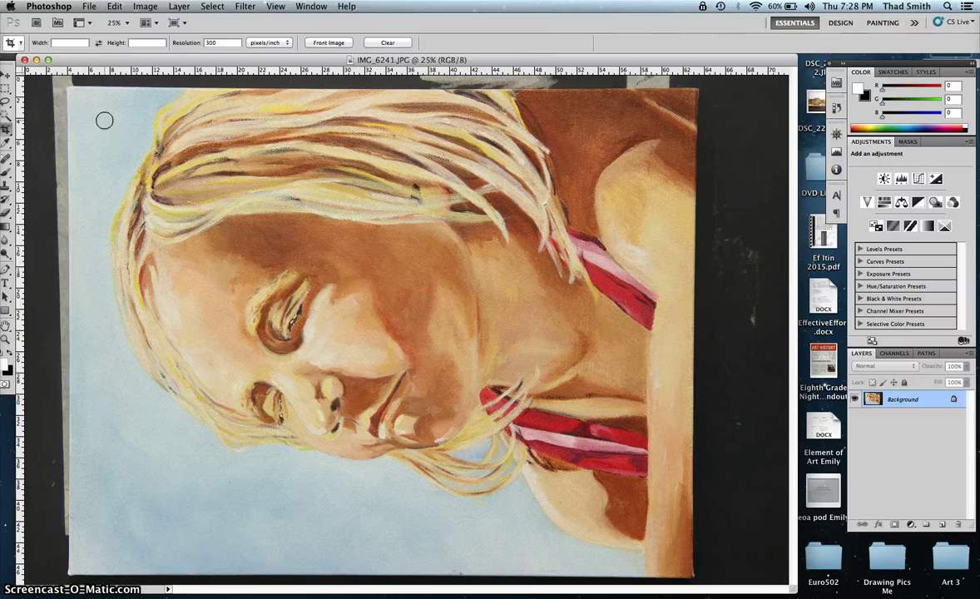
# Crop the photo to the painted canvas edges, trimming away the dark border
pyautogui.click(66, 87)
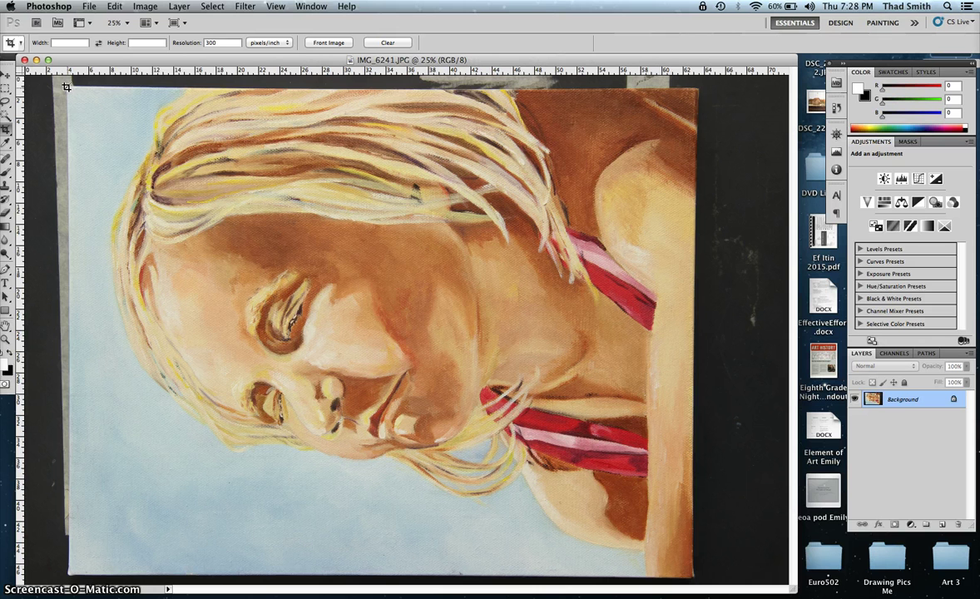
pyautogui.moveTo(65, 86); pyautogui.dragTo(692, 574)
pyautogui.moveTo(692, 574); pyautogui.dragTo(762, 530)
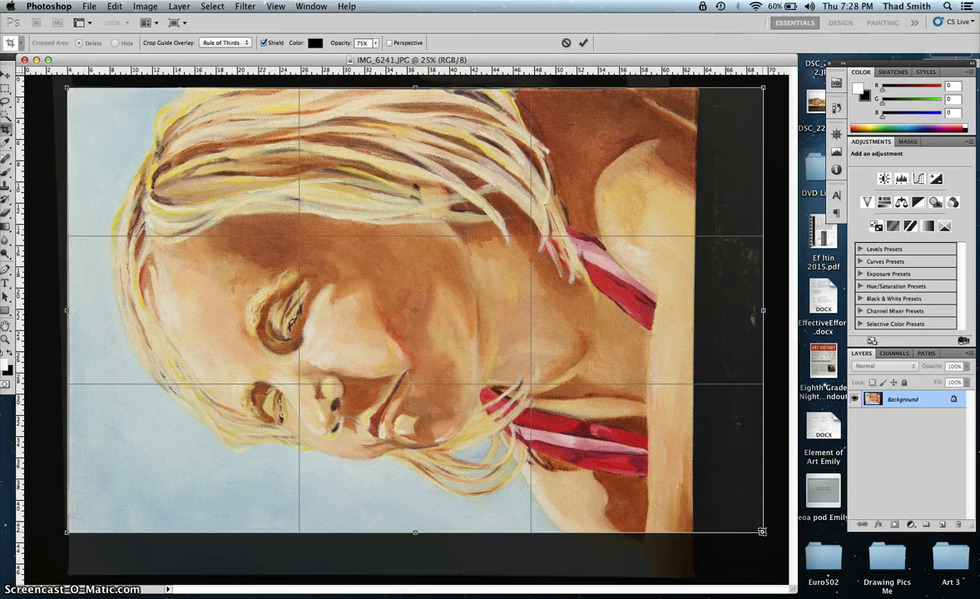
pyautogui.press('Escape')
pyautogui.moveTo(227, 223); pyautogui.dragTo(400, 486)
pyautogui.press('Escape')
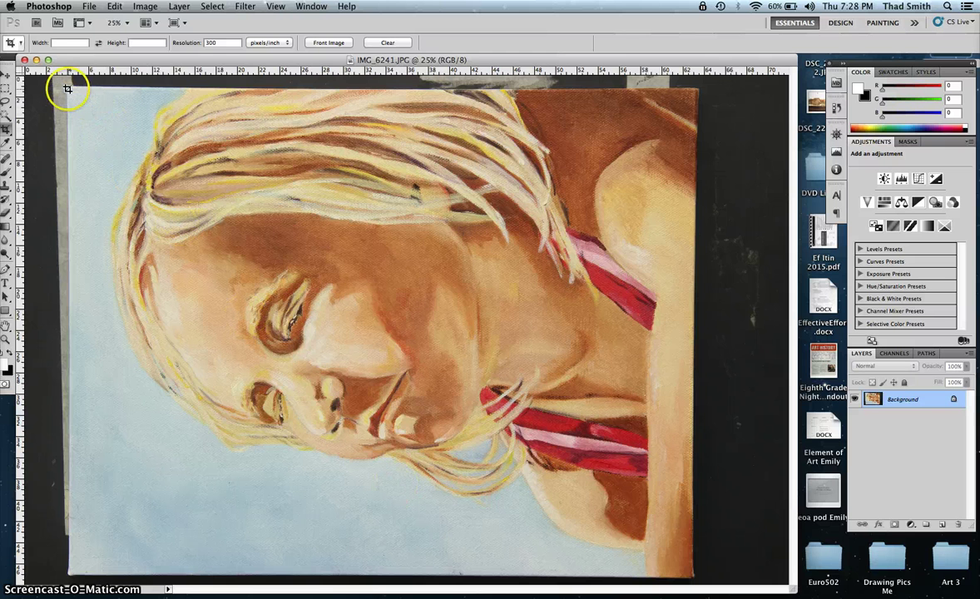
pyautogui.moveTo(68, 88); pyautogui.dragTo(690, 575)
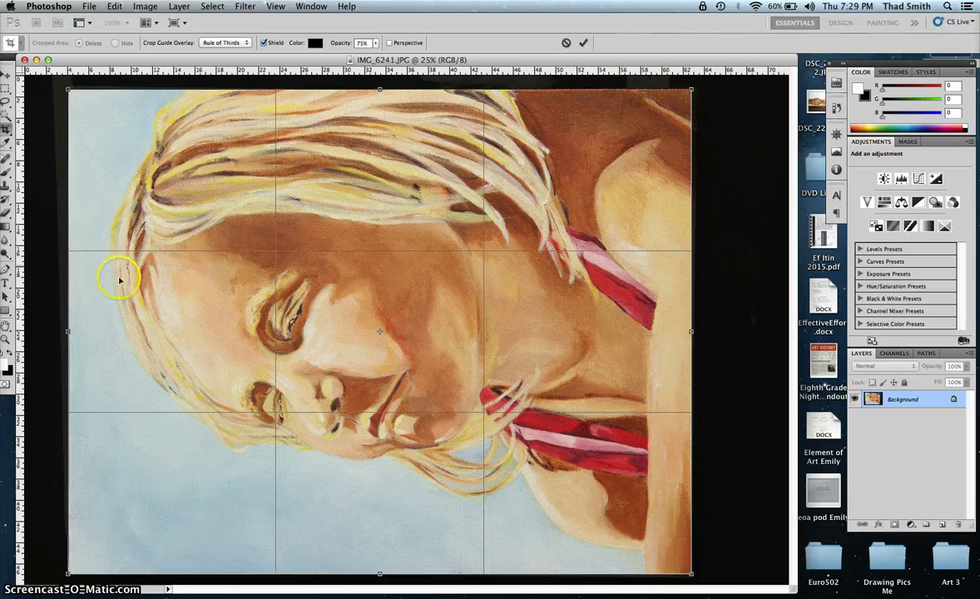
pyautogui.moveTo(67, 332)
pyautogui.mouseDown()
pyautogui.moveTo(103, 332)
pyautogui.moveTo(69, 331)
pyautogui.mouseUp()
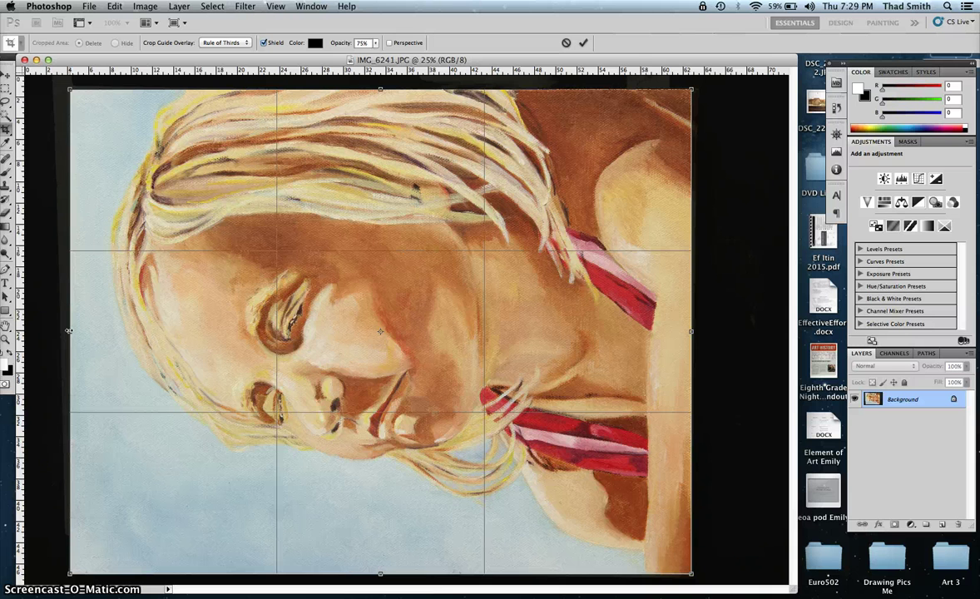
pyautogui.press('Return')
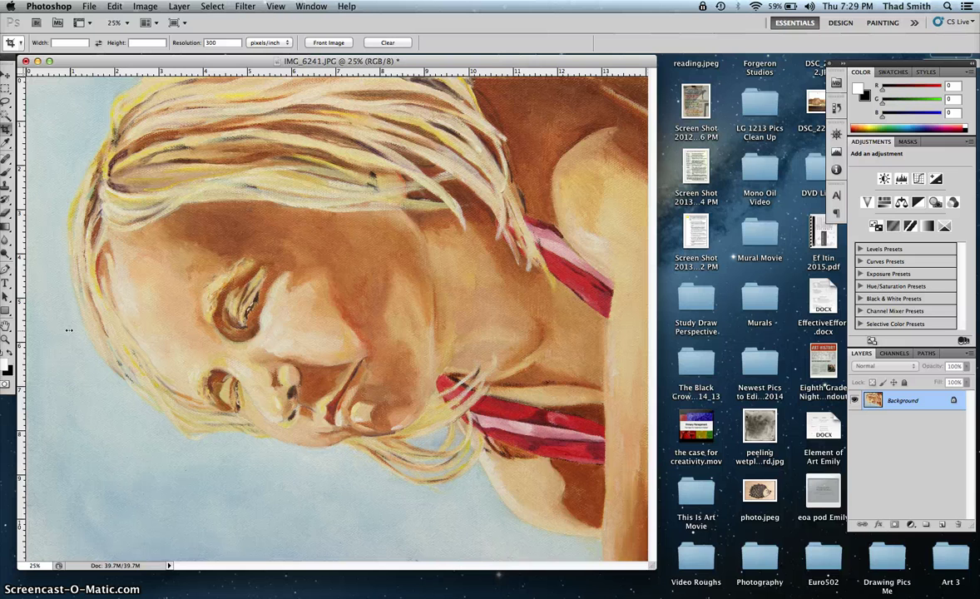
# Switch to Full Screen Mode with Menu Bar on a grey backdrop
pyautogui.press('f')
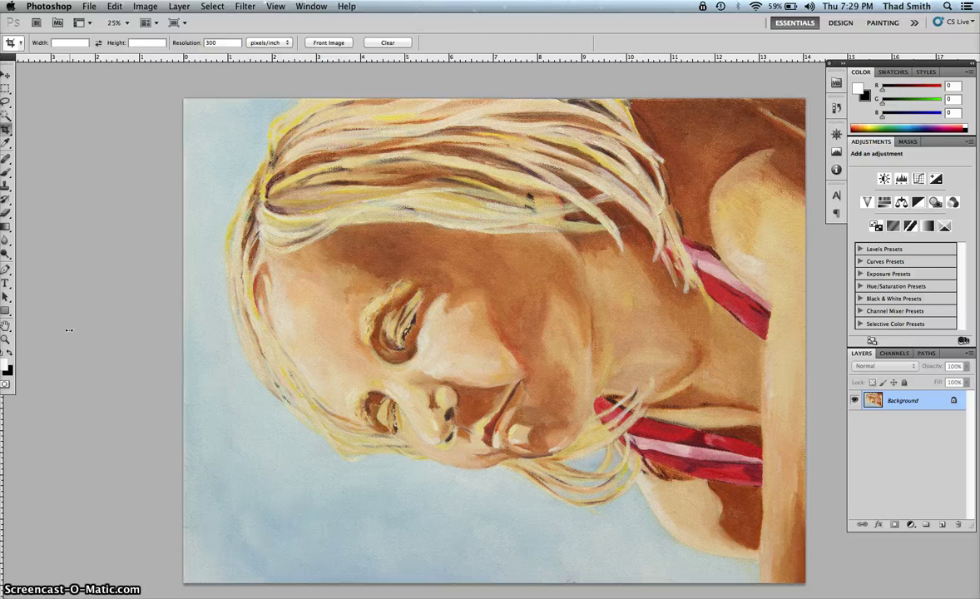
# Rotate the image 90° CW with Image > Image Rotation
pyautogui.click(145, 7)
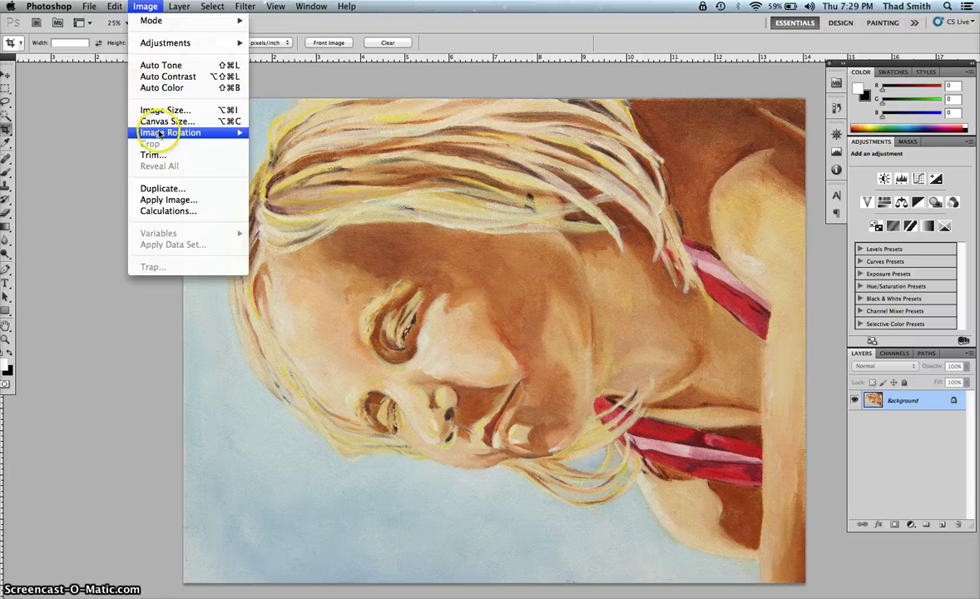
pyautogui.click(237, 131)
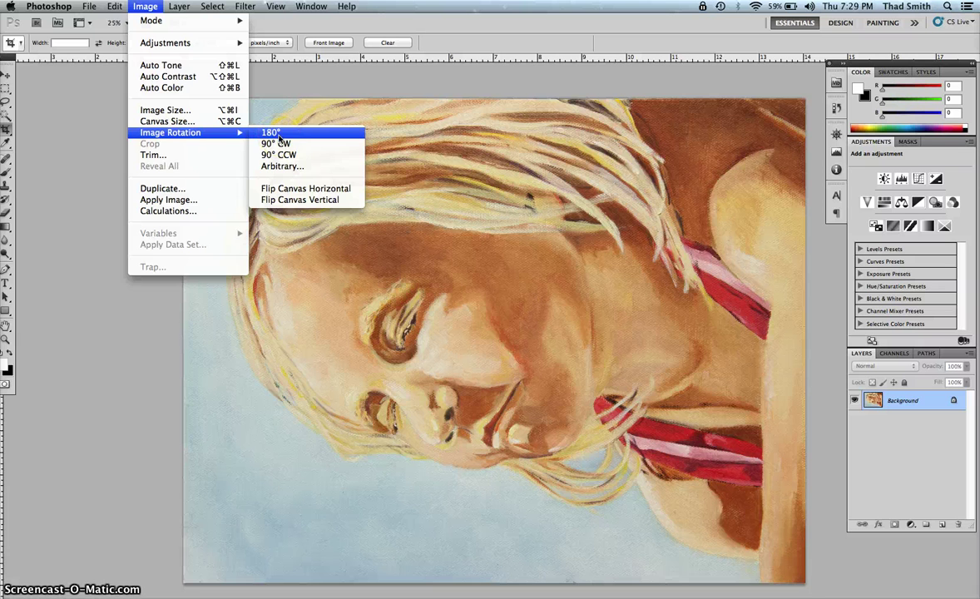
pyautogui.moveTo(277, 134); pyautogui.dragTo(301, 148)
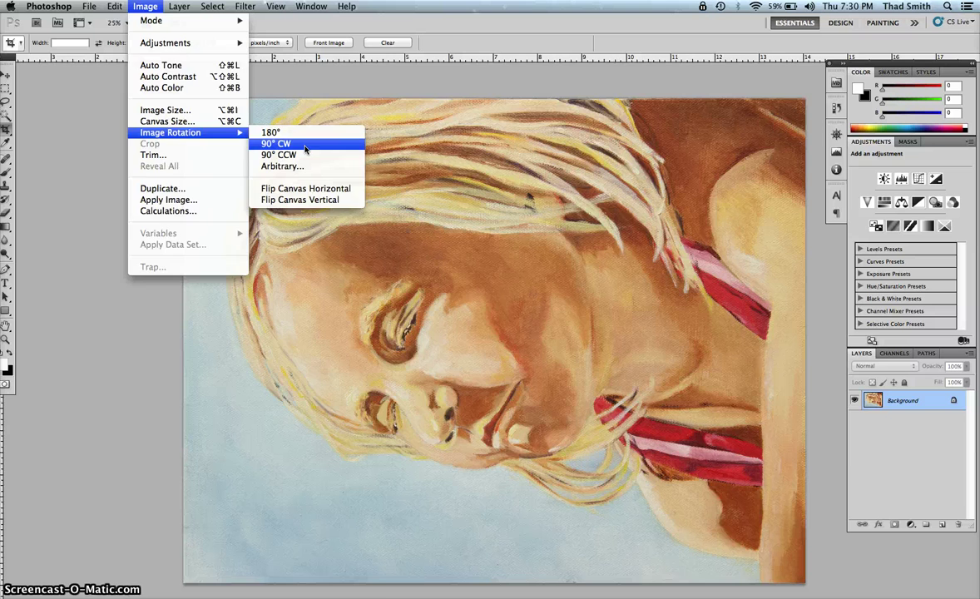
pyautogui.click(305, 149)
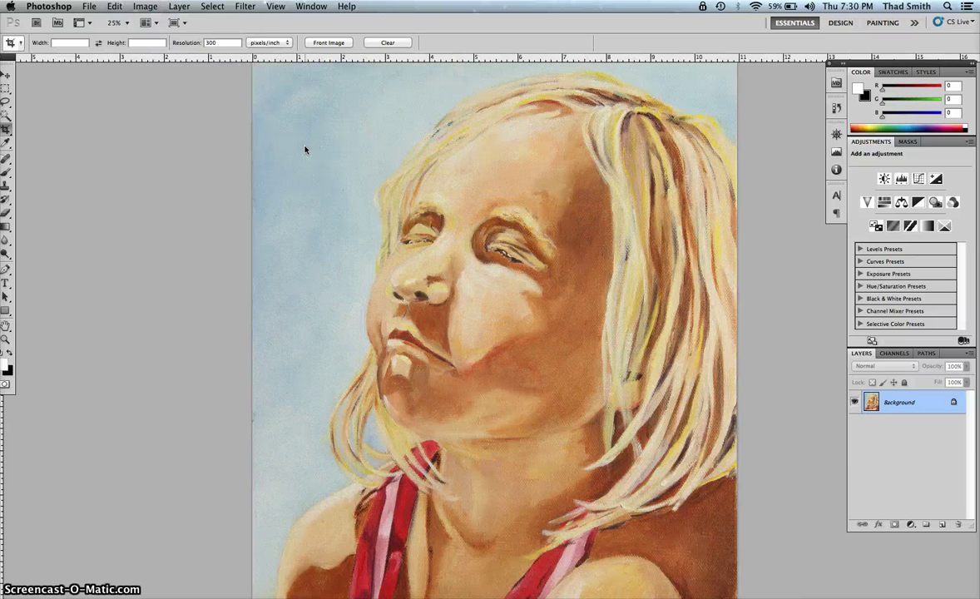
pyautogui.press('Tab')
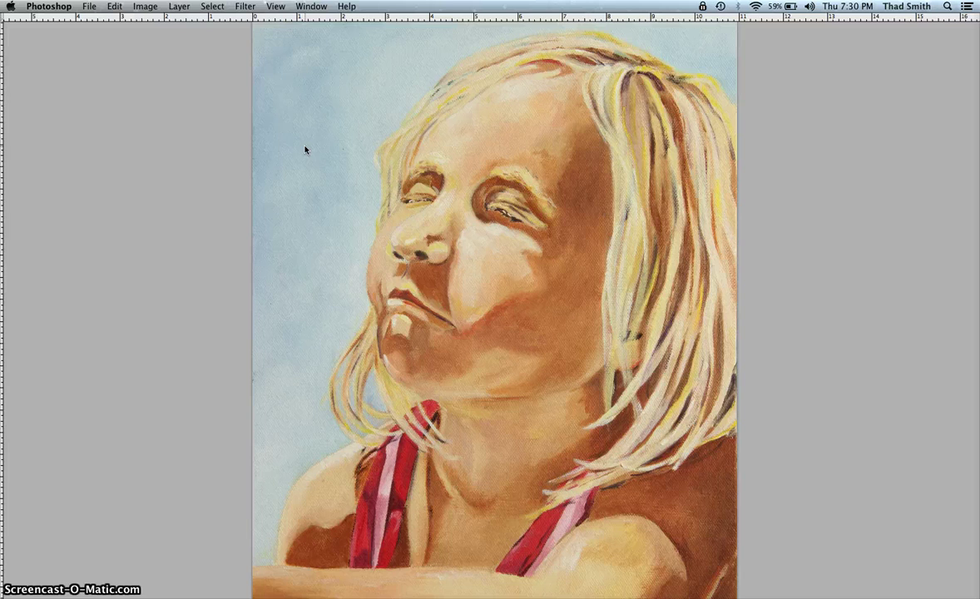
pyautogui.press('super+minus')
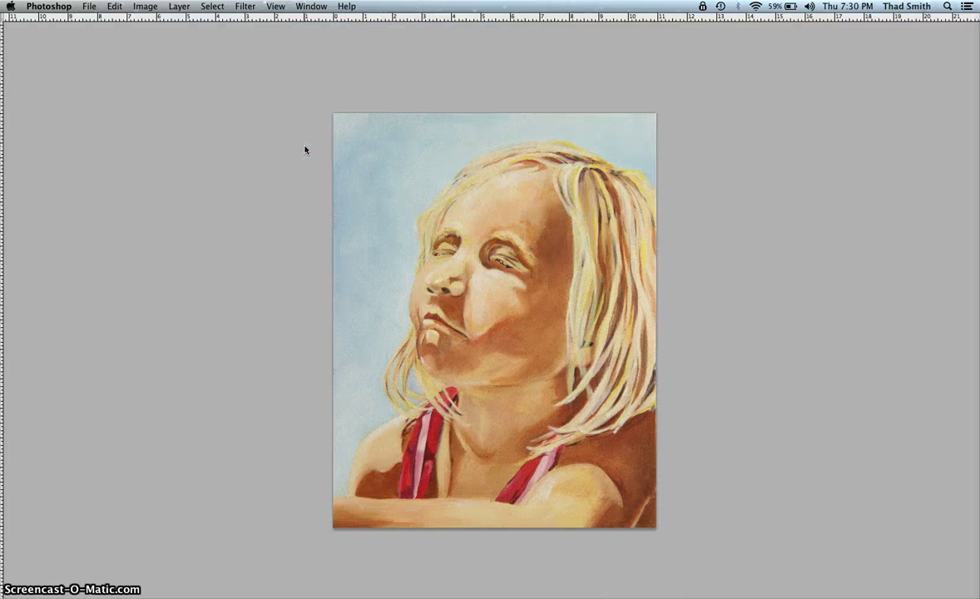
pyautogui.press('super+equal')
pyautogui.press('super+equal')
pyautogui.press('super+equal')
pyautogui.press('super+equal')
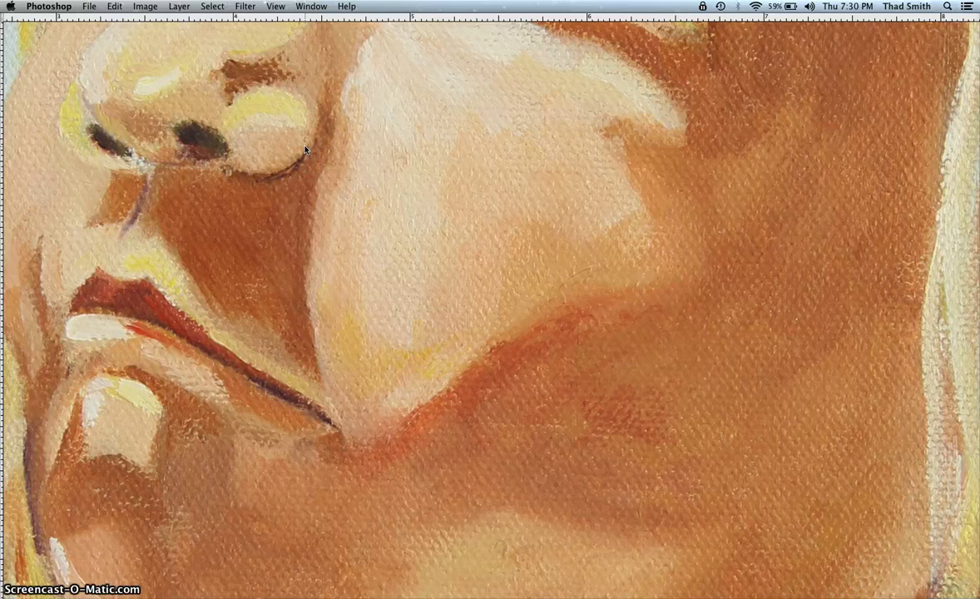
pyautogui.press('super+minus')
pyautogui.press('super+minus')
pyautogui.press('super+minus')
pyautogui.press('super+minus')
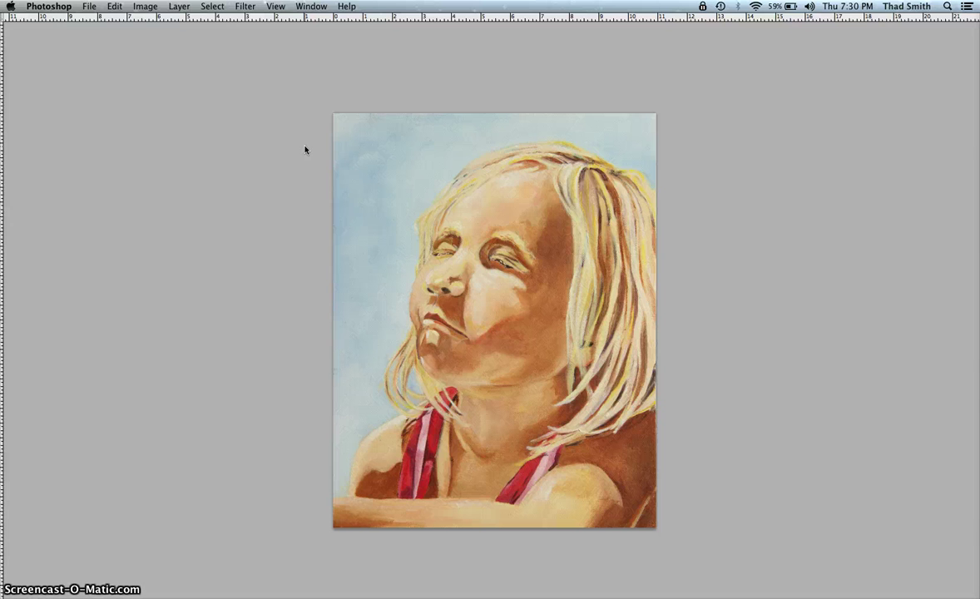
pyautogui.press('Tab')
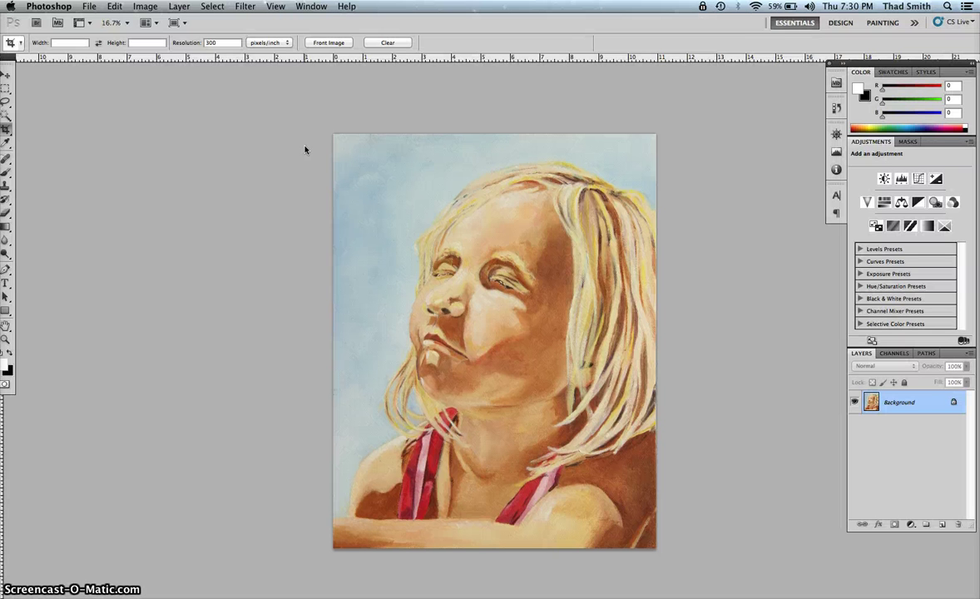
pyautogui.click(140, 97)
pyautogui.click(89, 8)
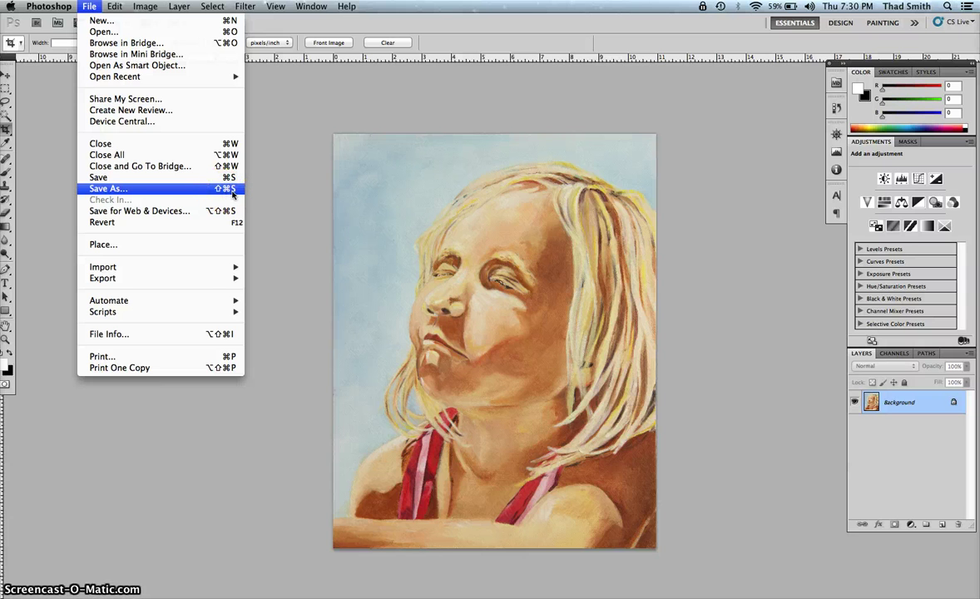
pyautogui.click(267, 193)
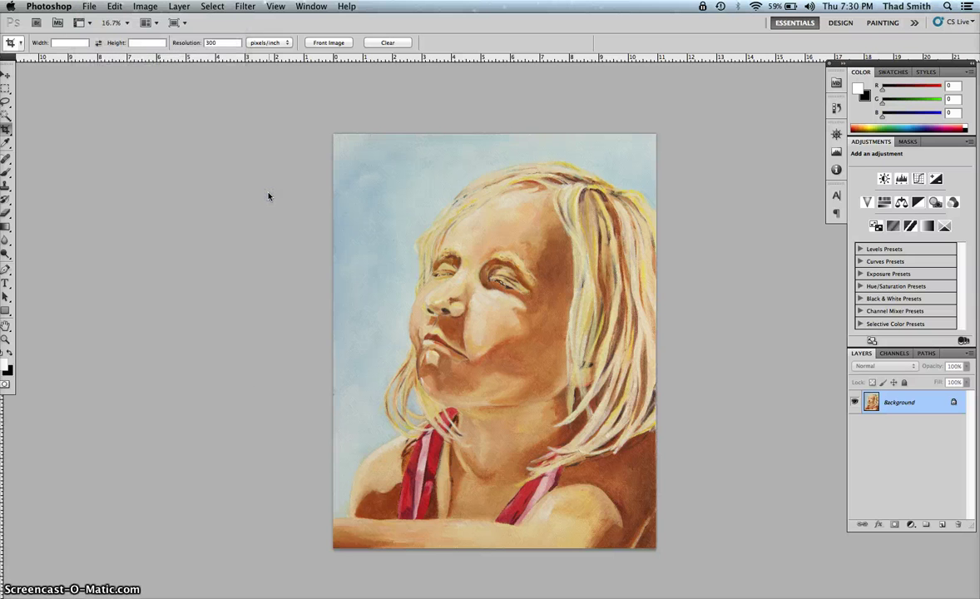
# Save As a JPEG named after the painting's subject in Desktop > Photography > subject folder
pyautogui.press('super+shift+s')
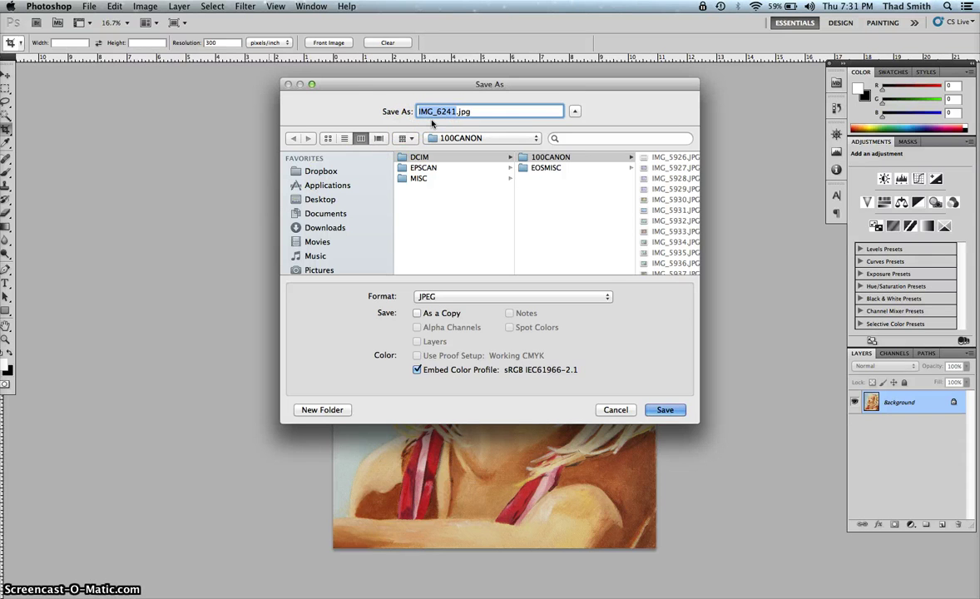
pyautogui.write('Naomi Grace Stoner')
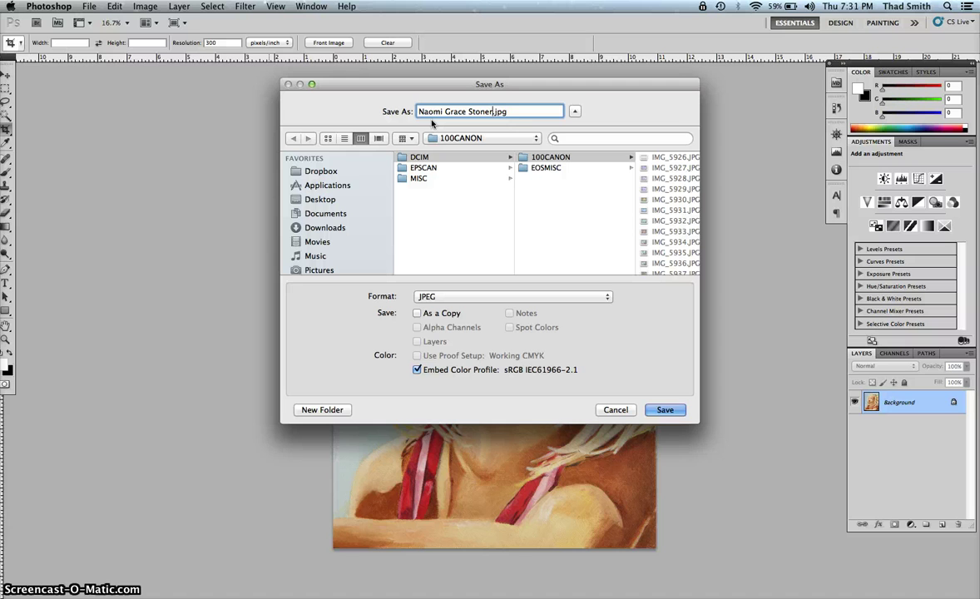
pyautogui.write(' Painting')
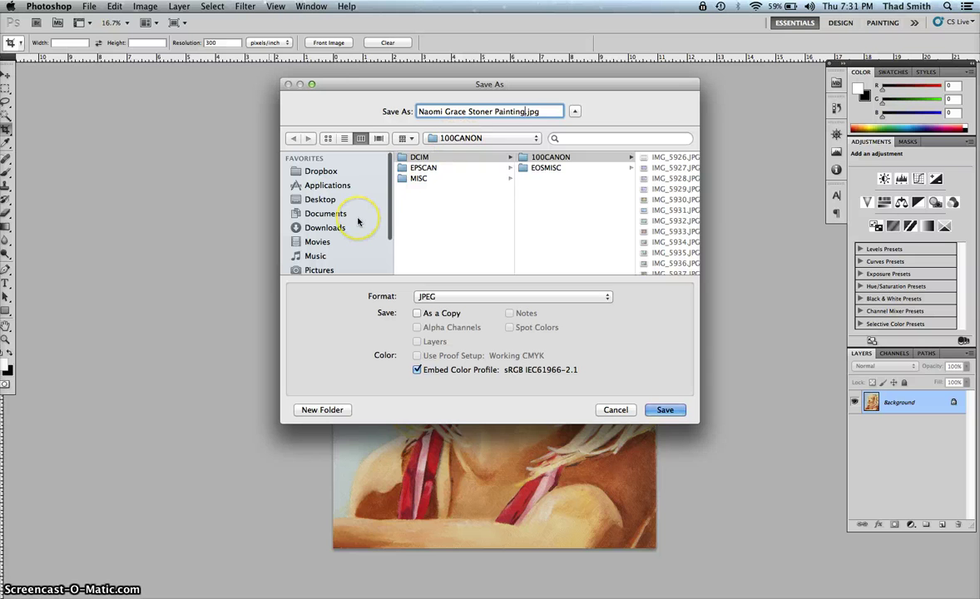
pyautogui.click(332, 199)
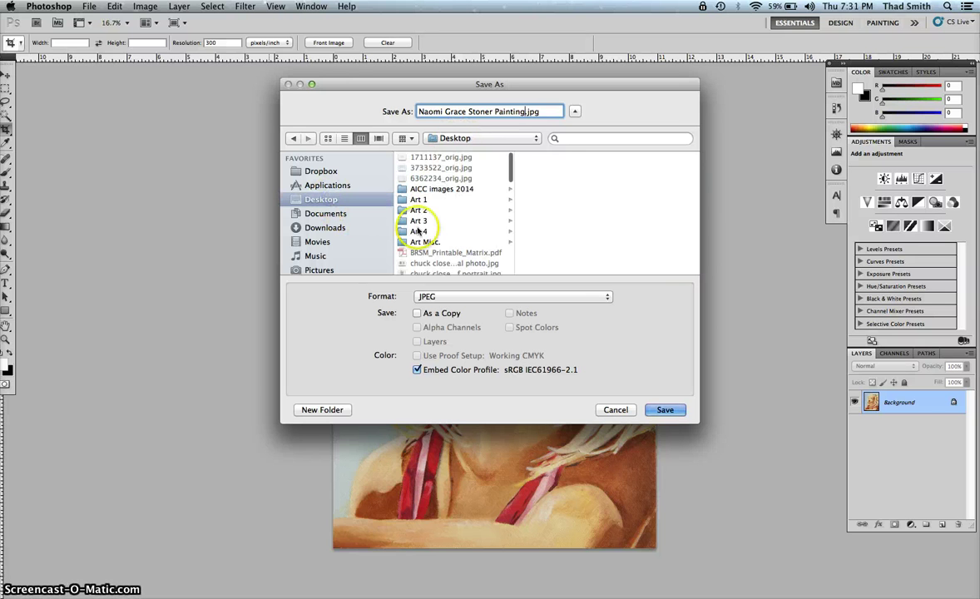
pyautogui.scroll(-5, 431, 235)
pyautogui.scroll(-5, 431, 236)
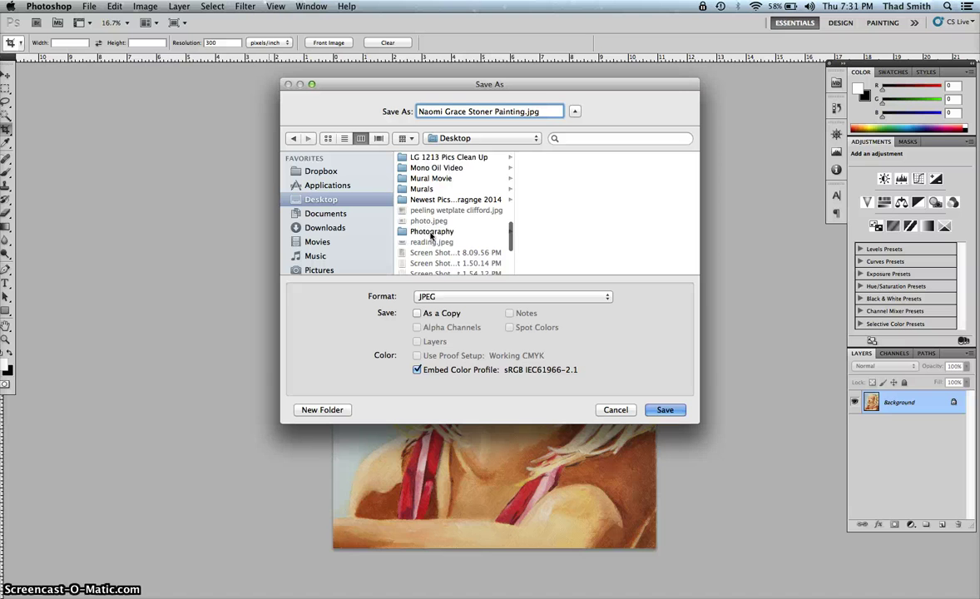
pyautogui.click(431, 208)
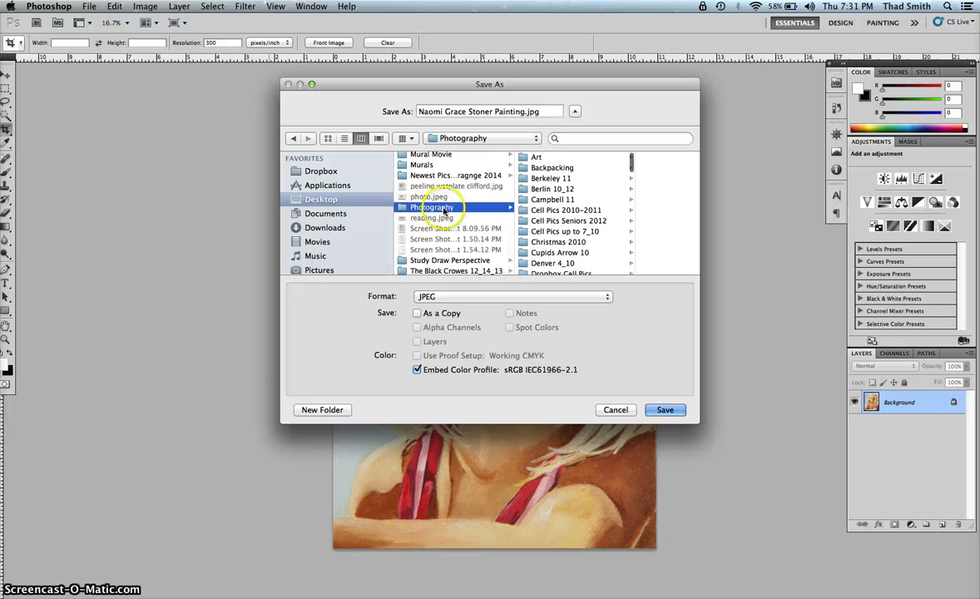
pyautogui.scroll(-15, 545, 240)
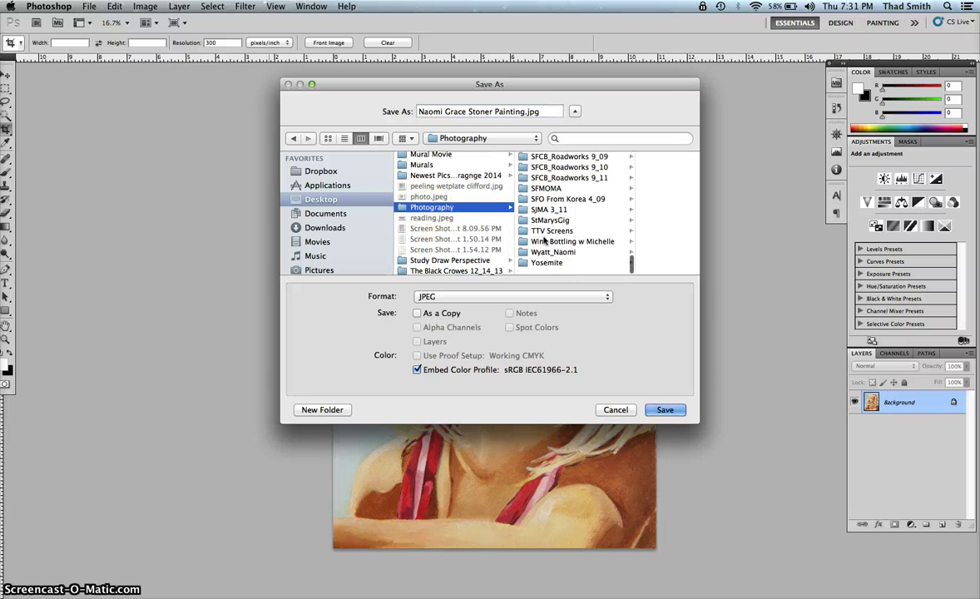
pyautogui.click(548, 260)
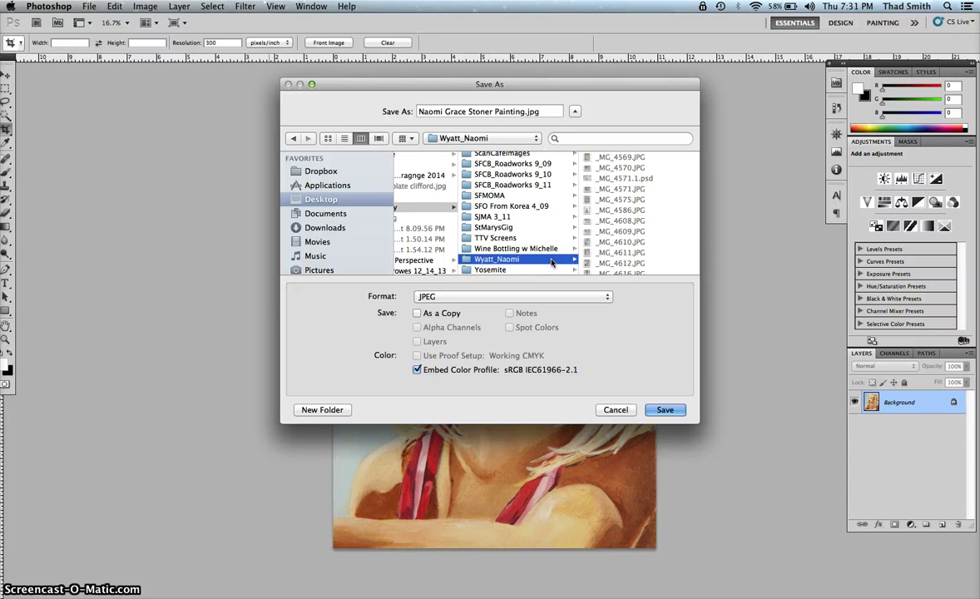
pyautogui.click(665, 408)
# Confirm the save to reach JPEG Options at Quality 12 (Maximum)
pyautogui.click(665, 409)
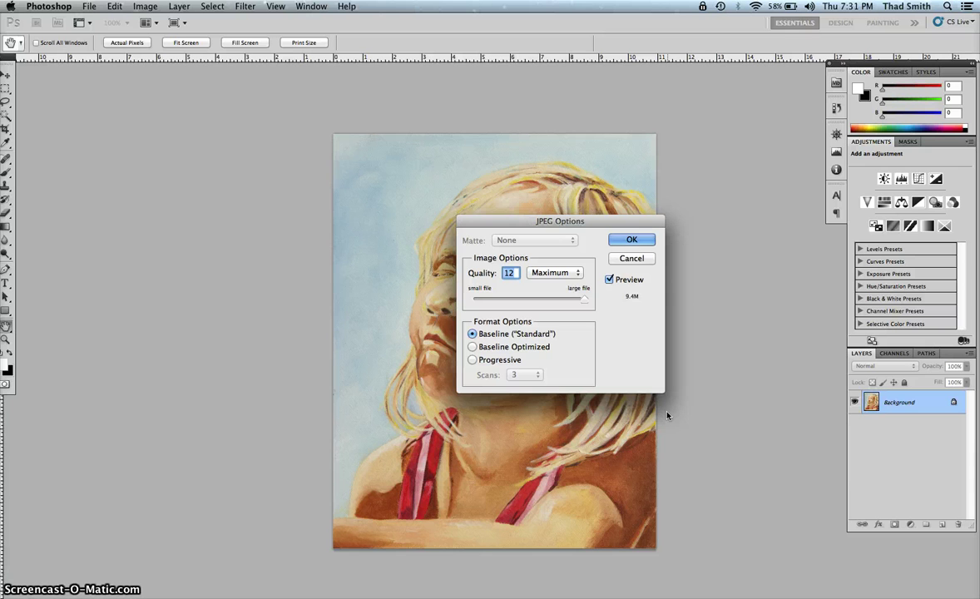